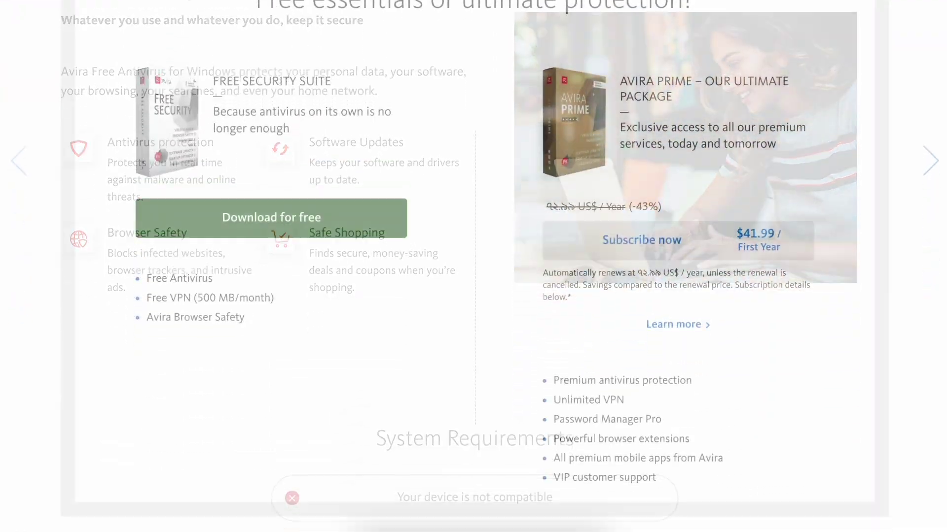
# - Look through the Avira product page, covering the plan comparison, company information, features and reviews
pyautogui.scroll(-5, 473, 266)
pyautogui.scroll(-6, 473, 266)
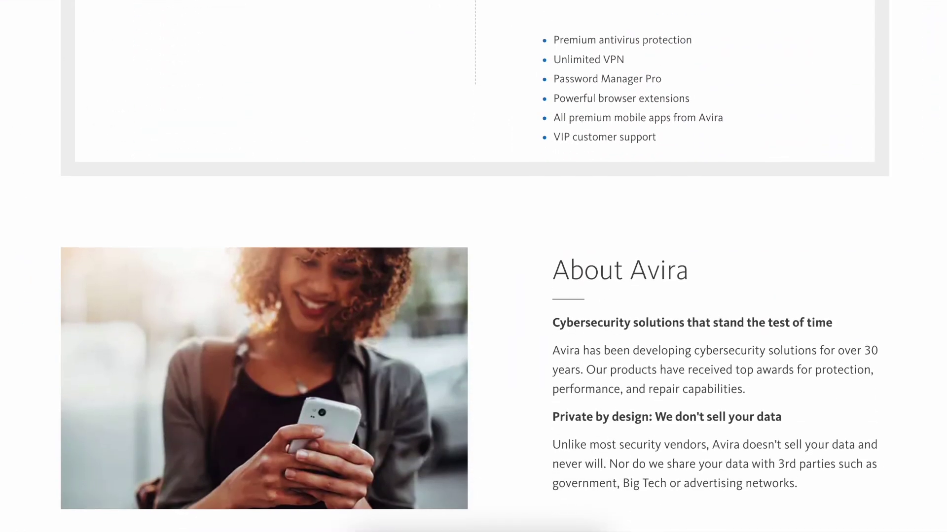
pyautogui.scroll(-10, 473, 266)
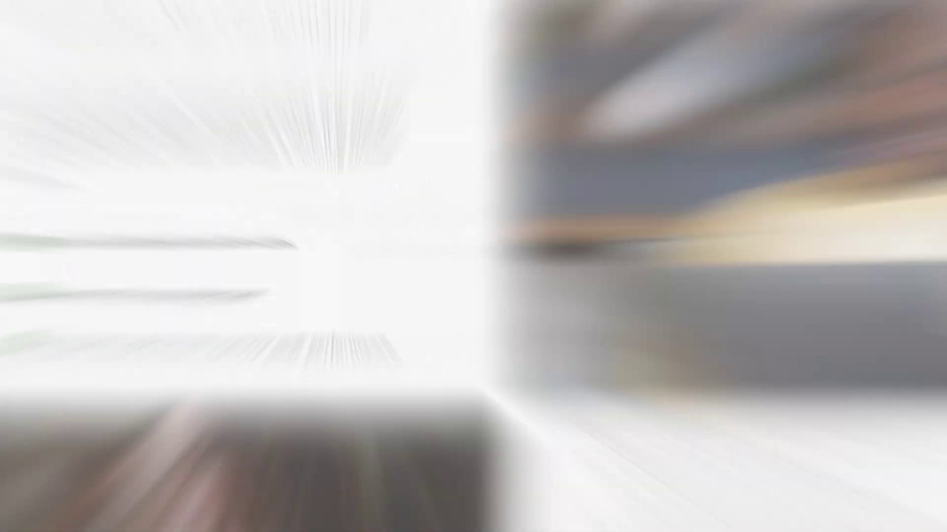
pyautogui.scroll(-3, 473, 266)
pyautogui.scroll(-10, 473, 266)
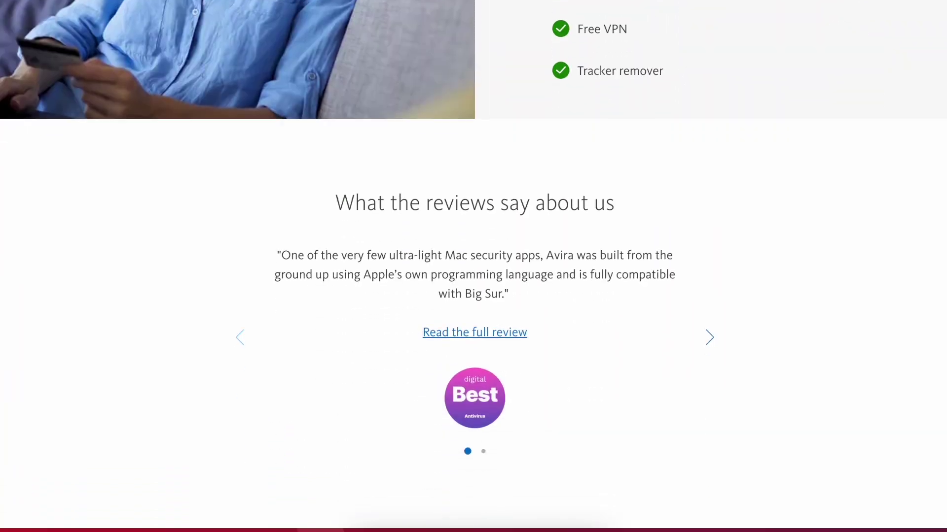
pyautogui.scroll(-5, 474, 266)
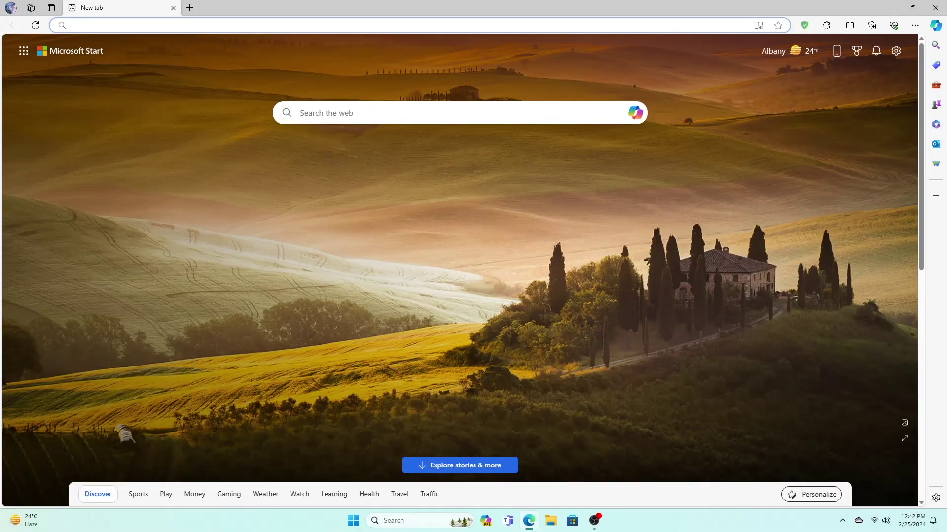
# - Search the web for "avira" and open the official Avira security software download site
pyautogui.write('avira')
pyautogui.press('Return')
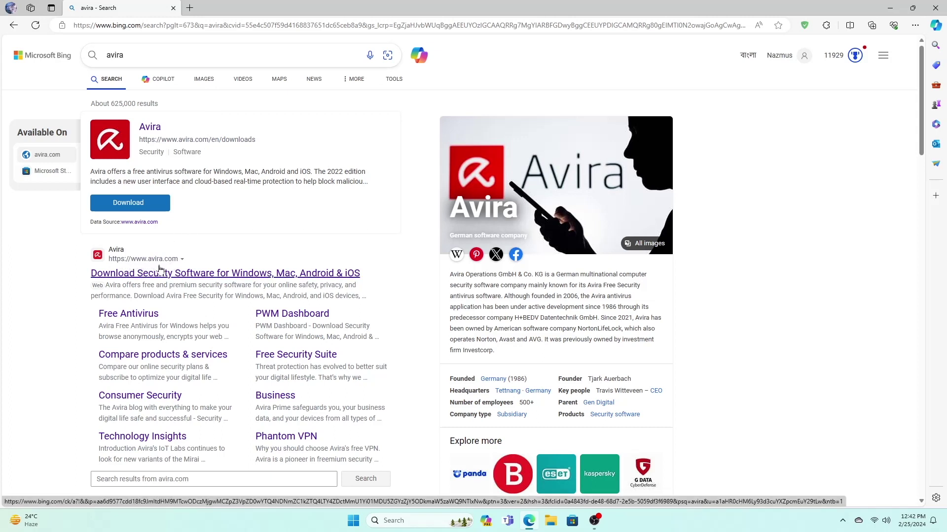
pyautogui.click(182, 273)
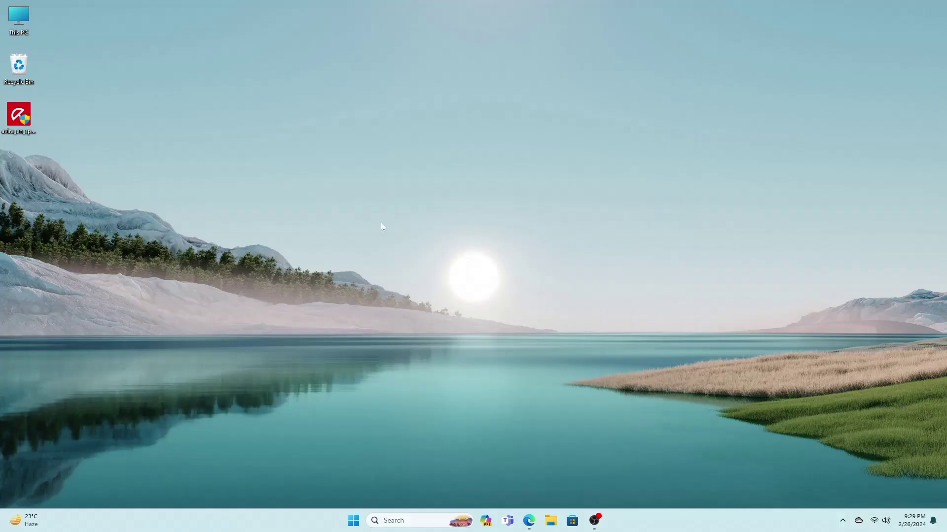
# - Run the Avira installer from the desktop, accept the agreement to install it, and postpone the first smart scan
pyautogui.doubleClick(18, 127)
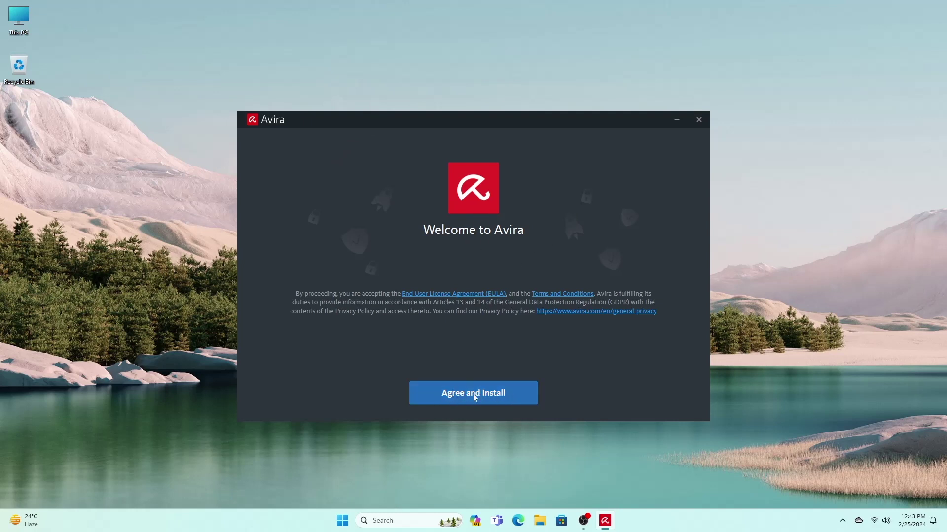
pyautogui.click(438, 395)
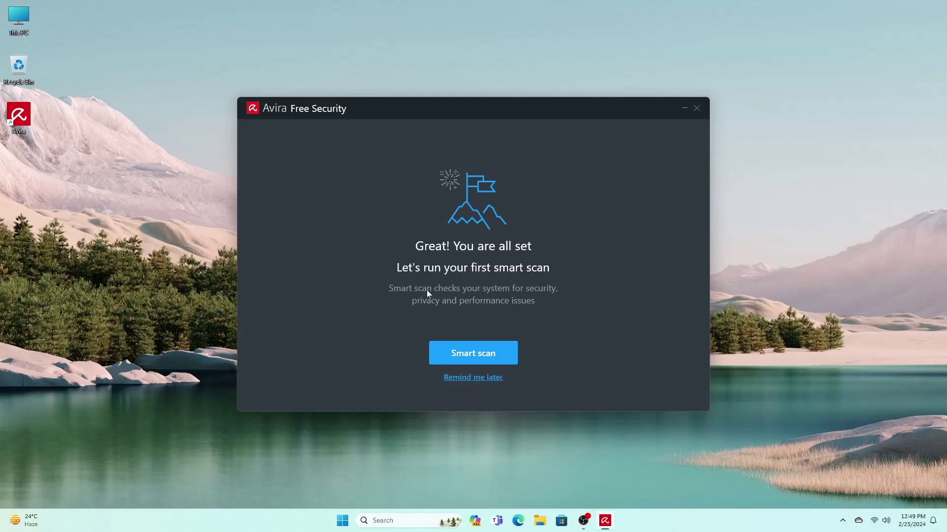
pyautogui.click(458, 378)
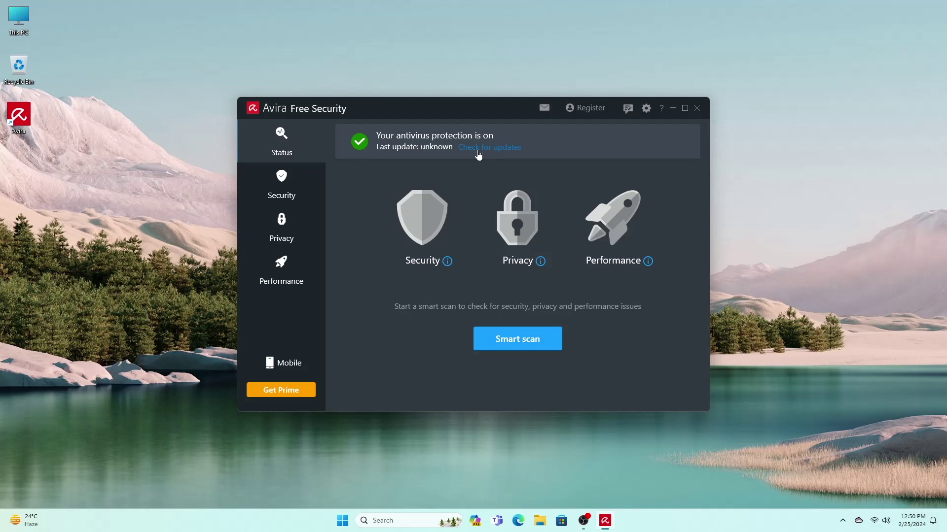
# - Run a quick virus scan from the security features and close its results
pyautogui.click(292, 194)
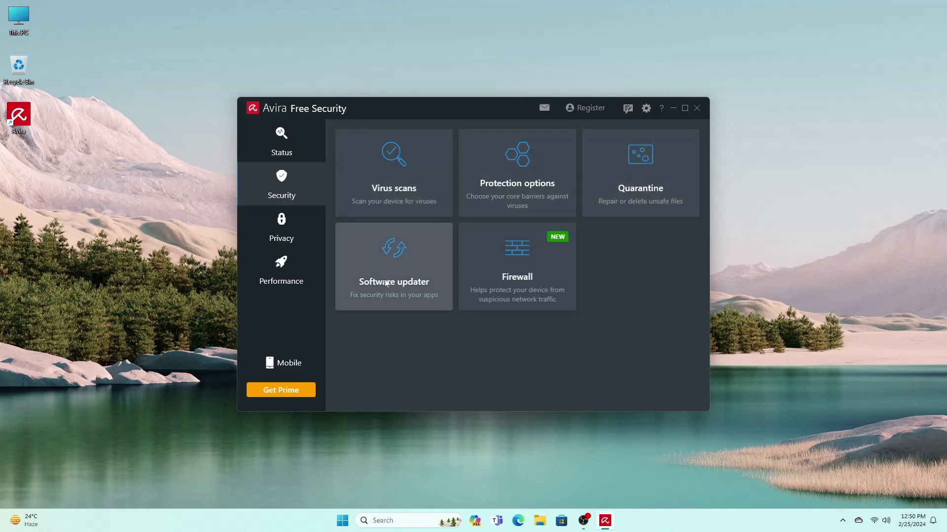
pyautogui.click(413, 167)
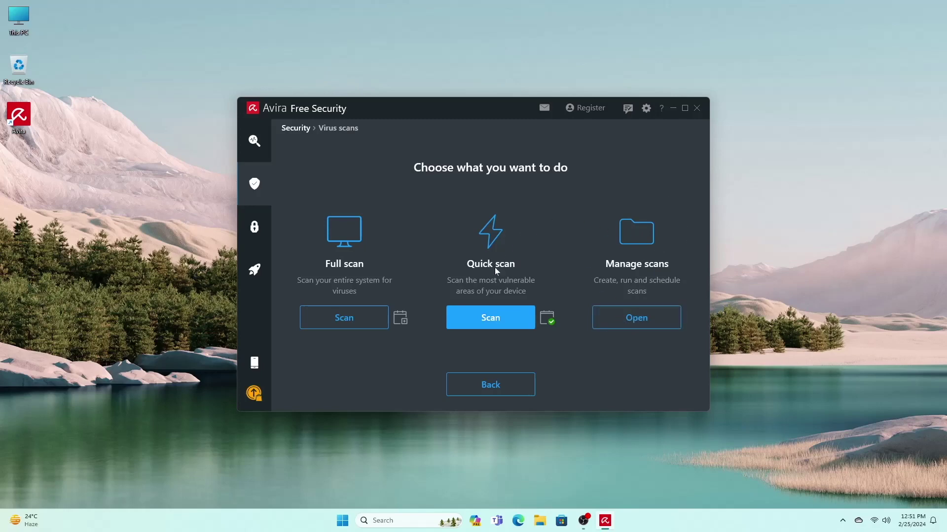
pyautogui.click(497, 322)
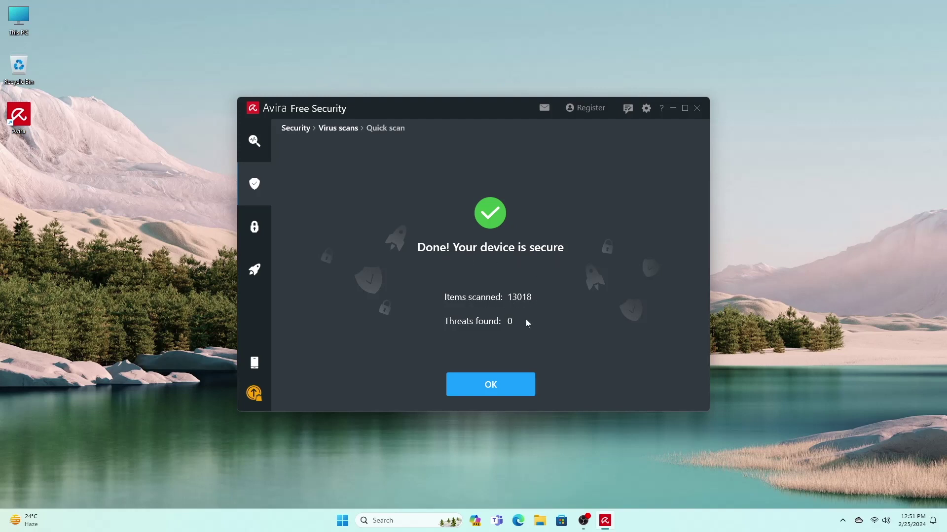
pyautogui.click(489, 390)
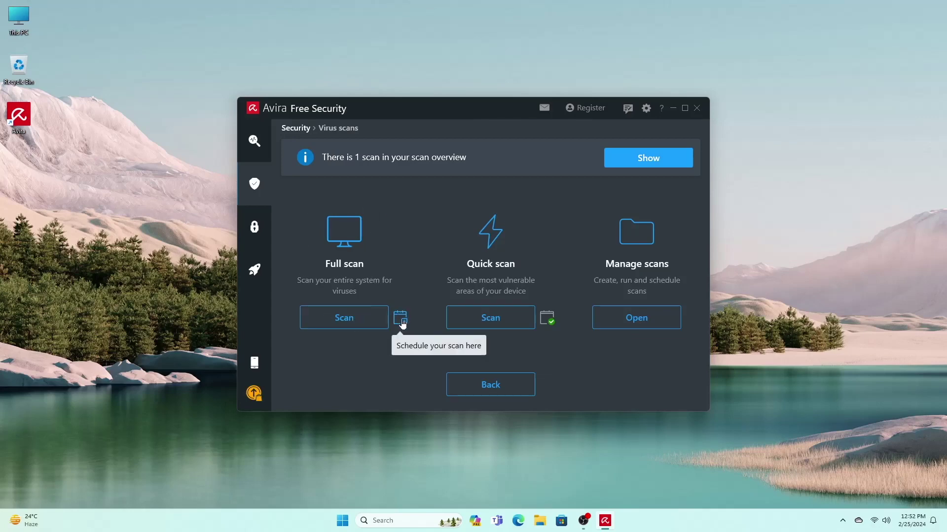
# - Open the schedule for the full system scan and set its frequency to Monthly
pyautogui.click(401, 320)
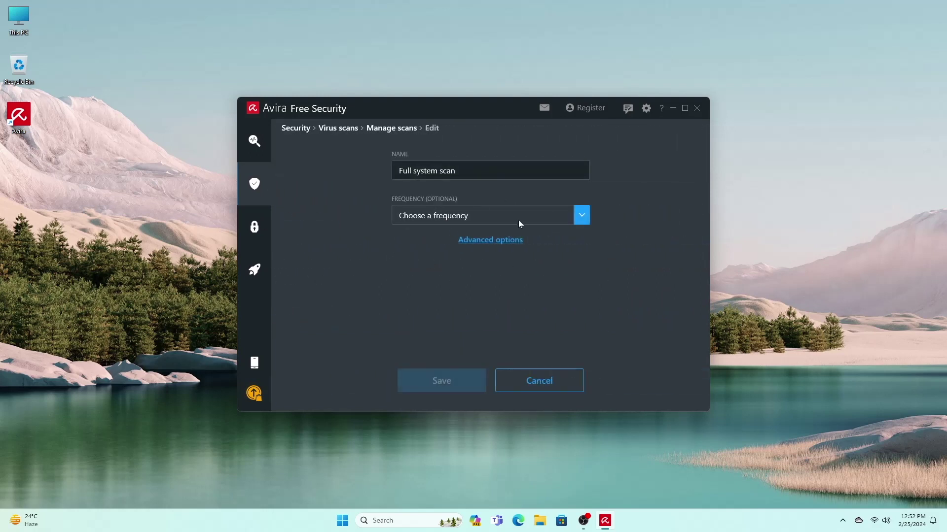
pyautogui.click(583, 218)
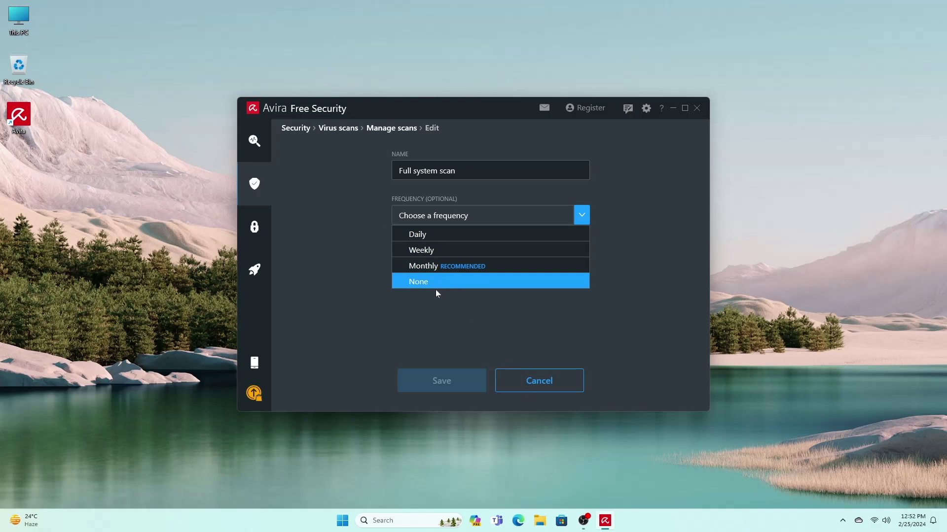
pyautogui.click(466, 268)
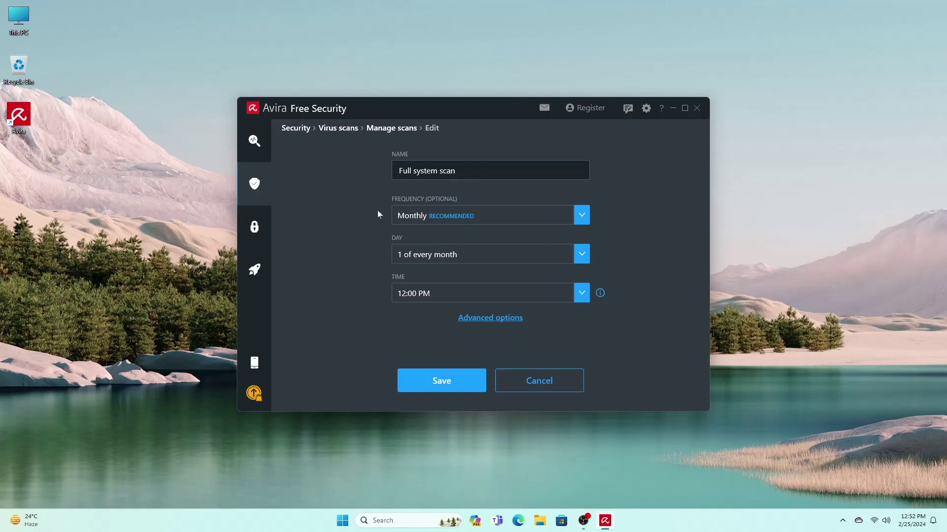
# - Review the day and time choices for the monthly full system scan, leaving both lists without a new selection
pyautogui.click(473, 255)
pyautogui.click(402, 229)
pyautogui.click(449, 252)
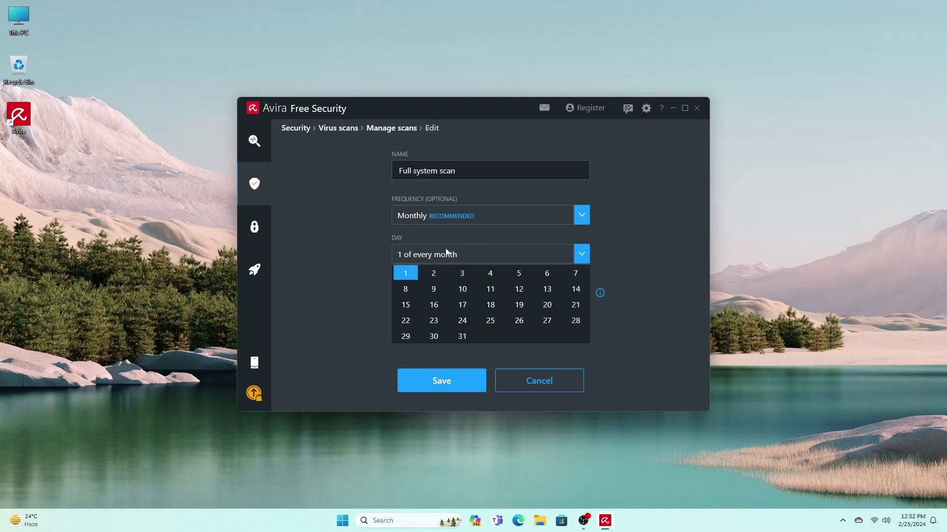
pyautogui.click(354, 292)
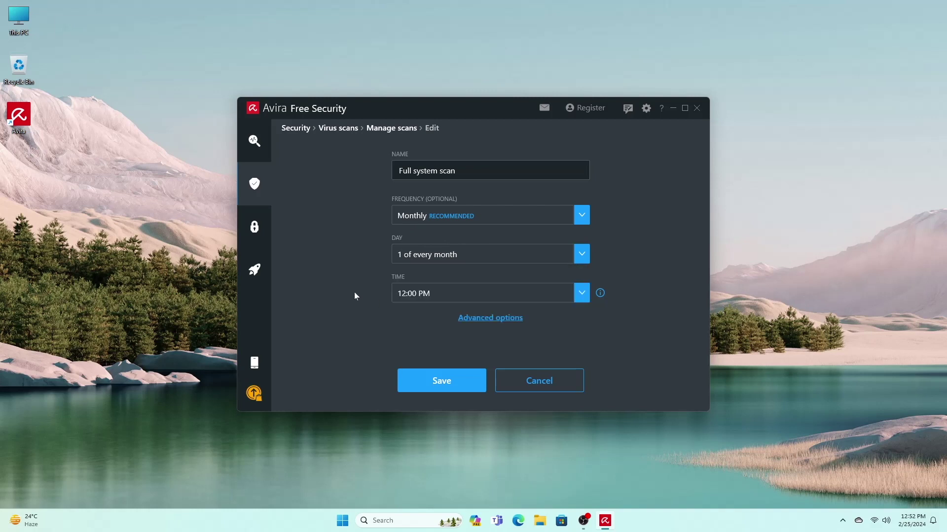
pyautogui.click(474, 293)
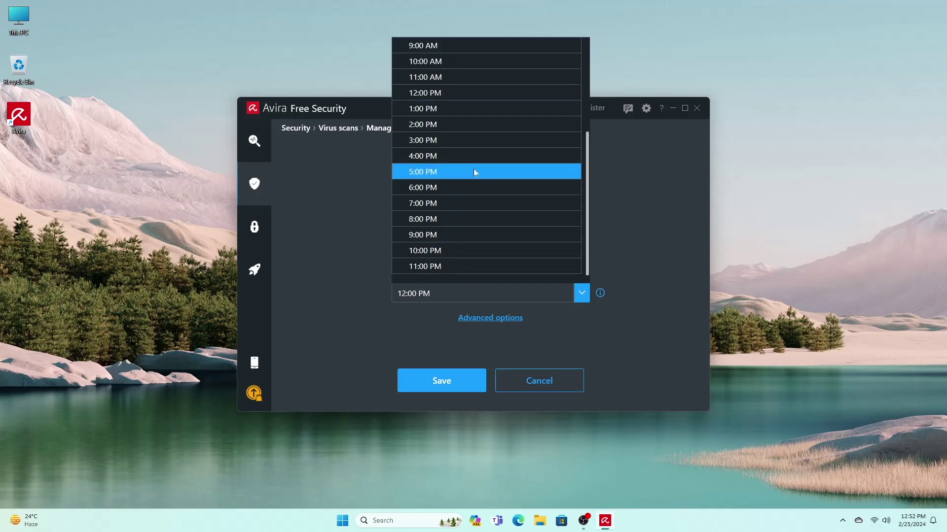
pyautogui.click(671, 228)
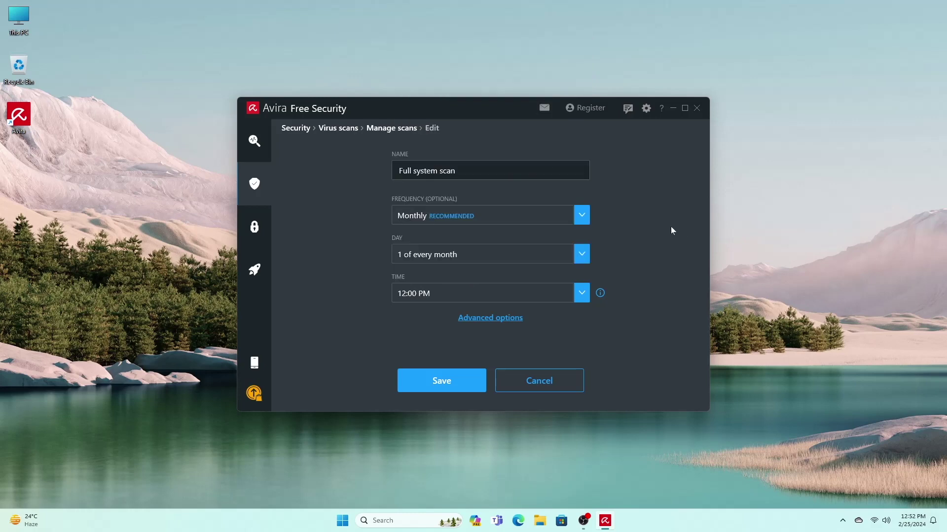
# - Show the scan's advanced options, choose Quarantine files as the action on detection, save the schedule and return to the security overview
pyautogui.click(510, 319)
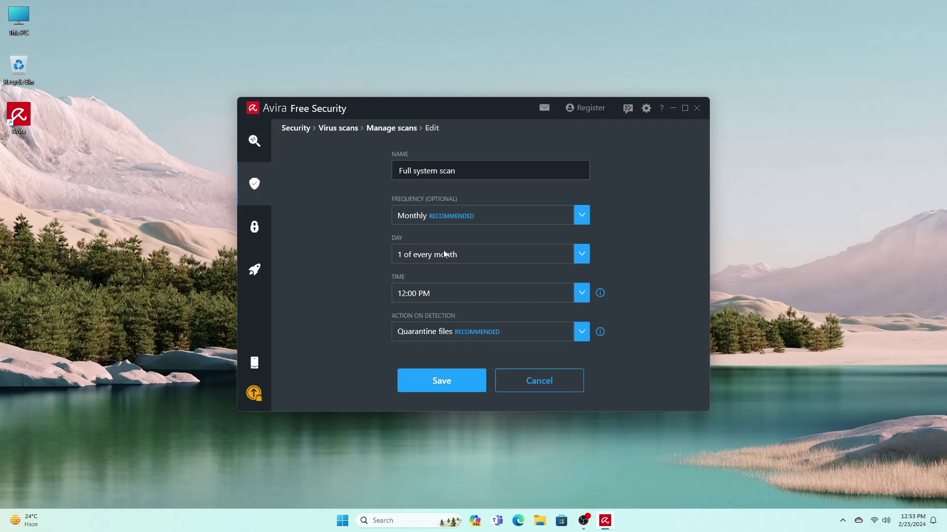
pyautogui.click(586, 333)
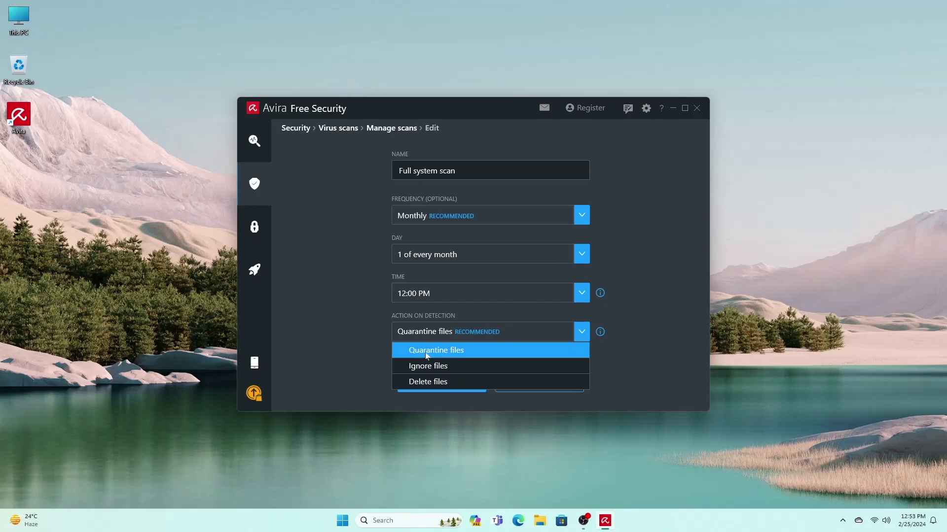
pyautogui.click(480, 352)
pyautogui.click(484, 388)
pyautogui.click(484, 388)
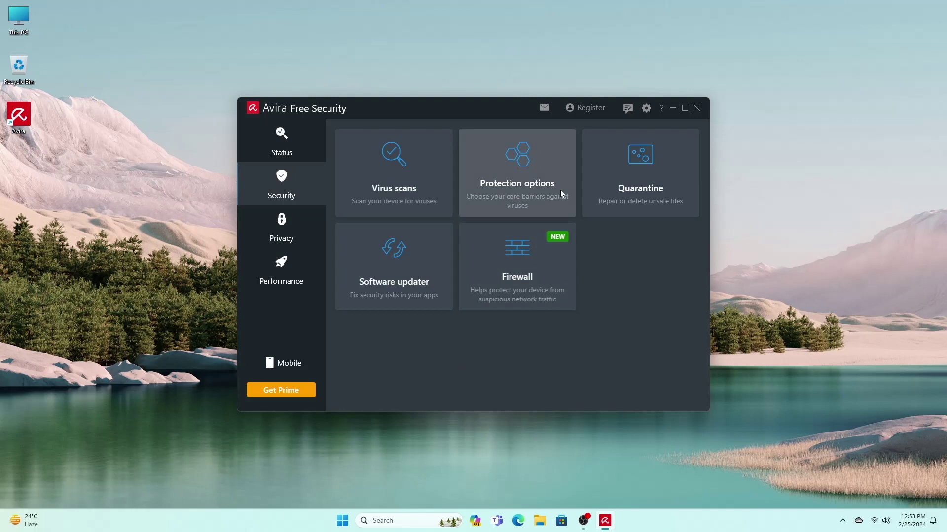
# - Try to turn on Web protection in the protection options, dismiss the upgrade offer and return to the security overview
pyautogui.click(513, 155)
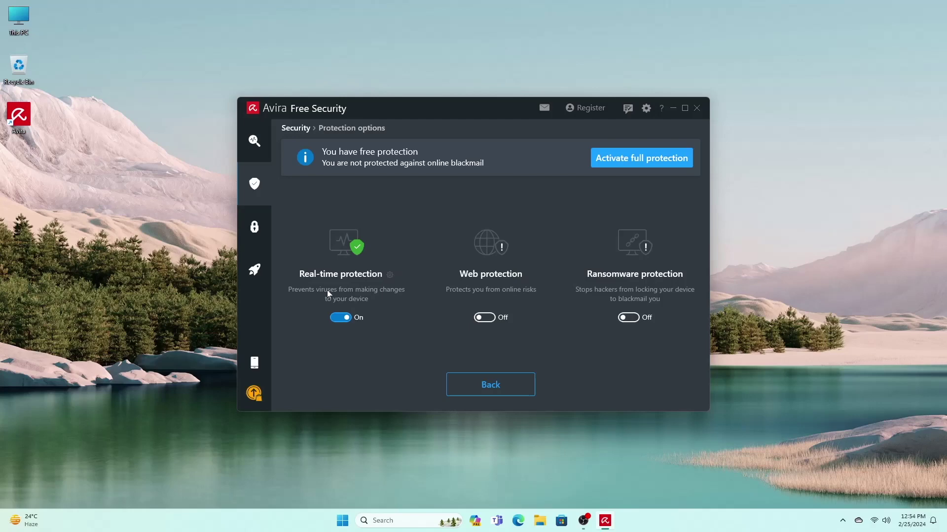
pyautogui.click(484, 318)
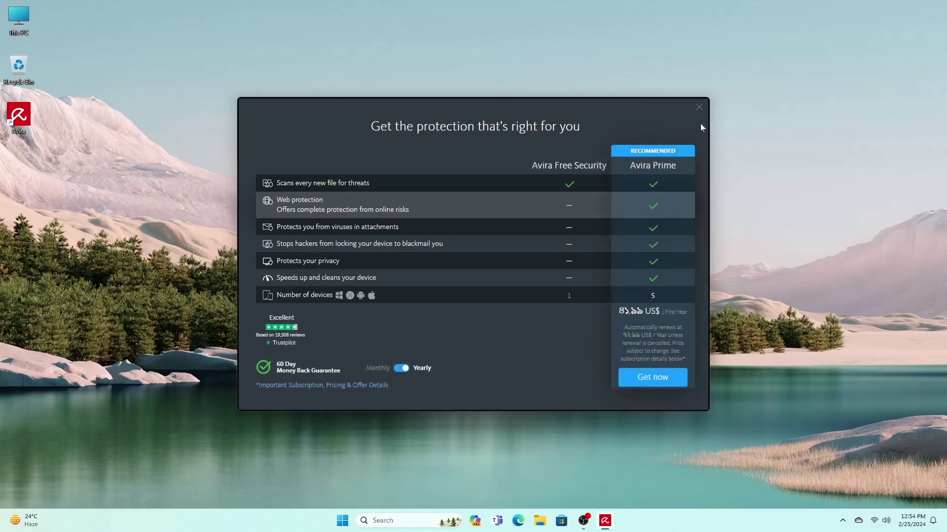
pyautogui.click(699, 107)
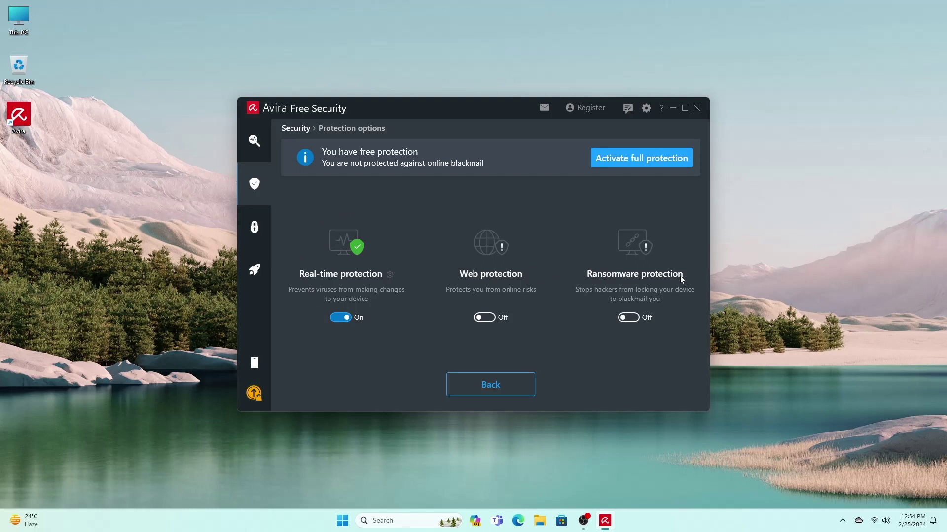
pyautogui.click(545, 384)
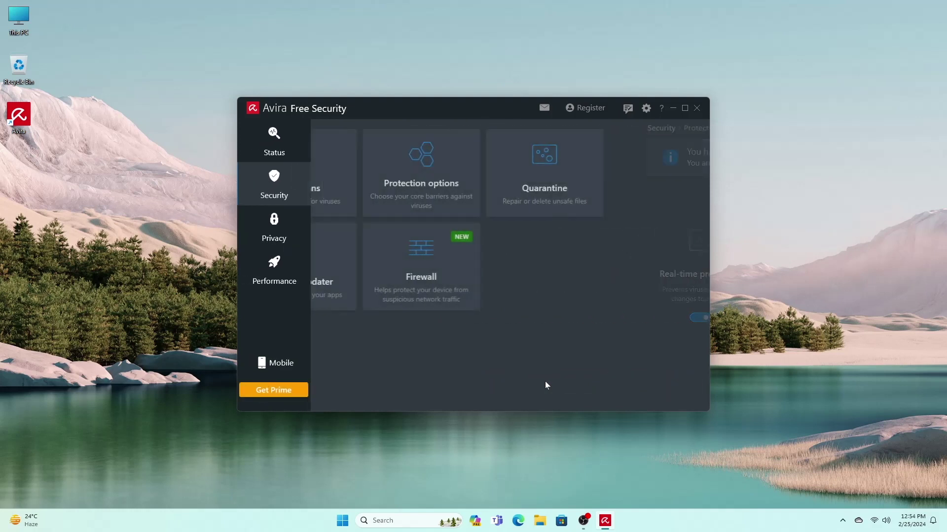
# - Check the quarantine for unsafe files and return to the security overview
pyautogui.click(642, 195)
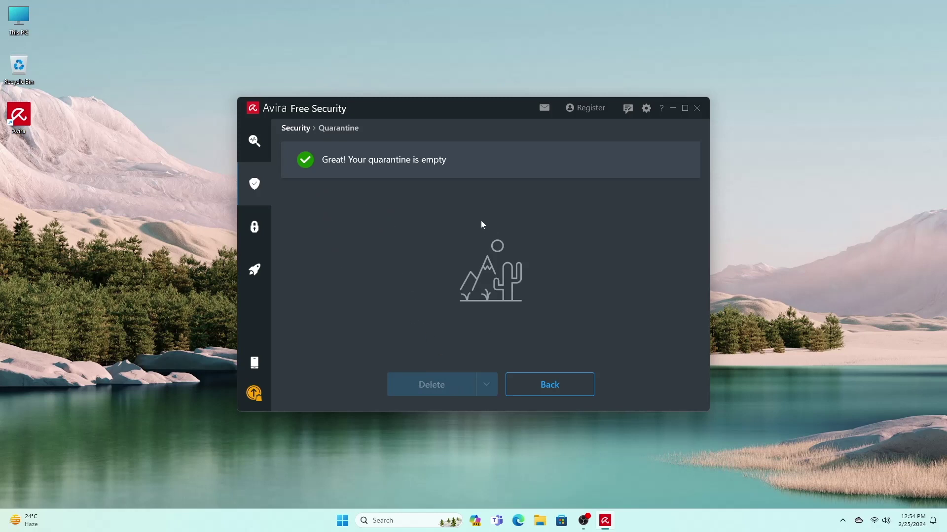
pyautogui.click(559, 385)
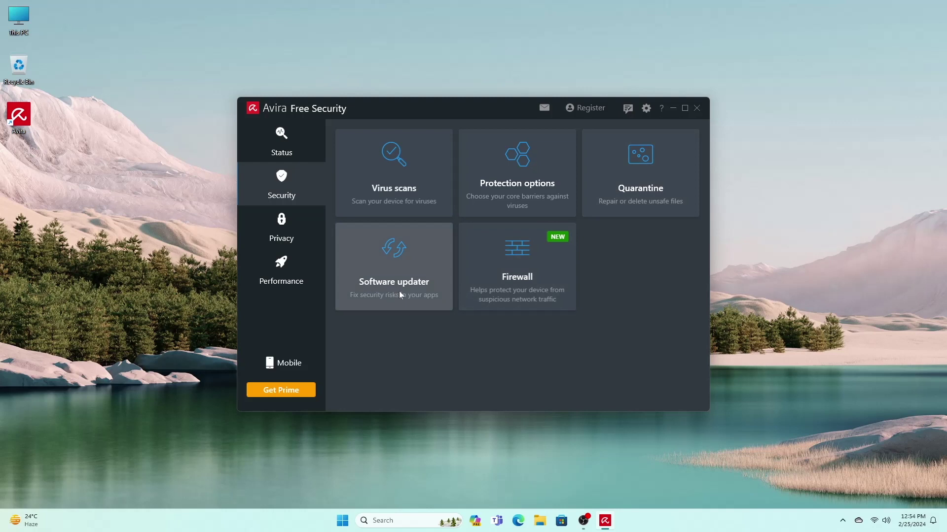
# - Search for app updates with Software updater, and view the Firewall feature
pyautogui.click(414, 268)
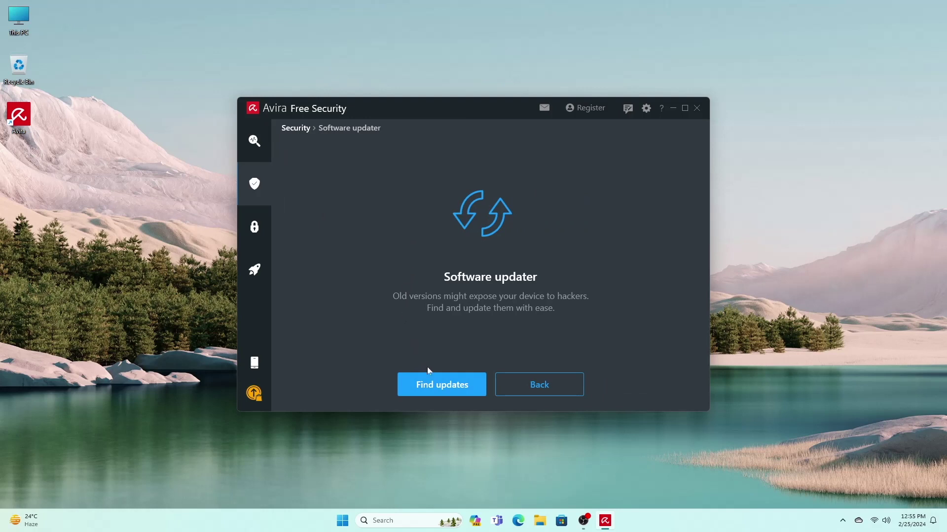
pyautogui.click(436, 390)
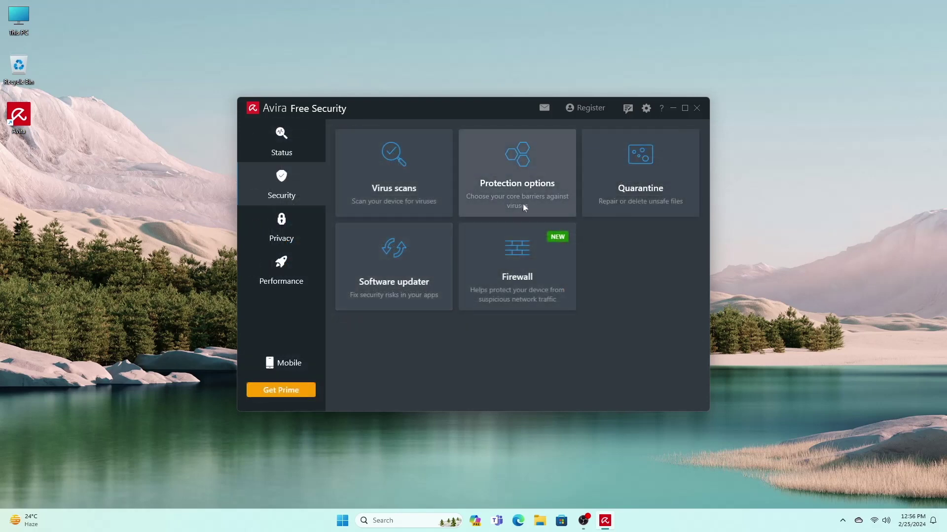
pyautogui.click(519, 279)
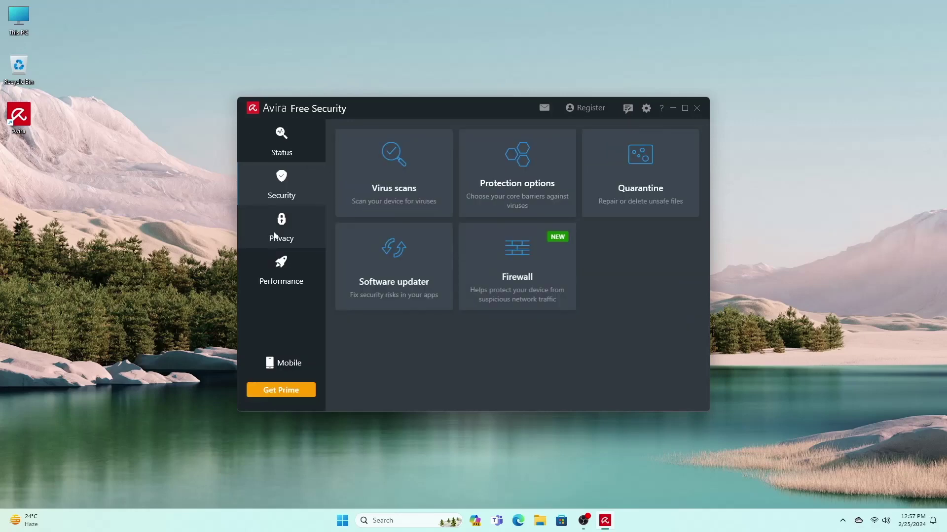
# - Open Browser safety from the privacy features and add the Avira Safe Shopping extension to Microsoft Edge
pyautogui.click(274, 236)
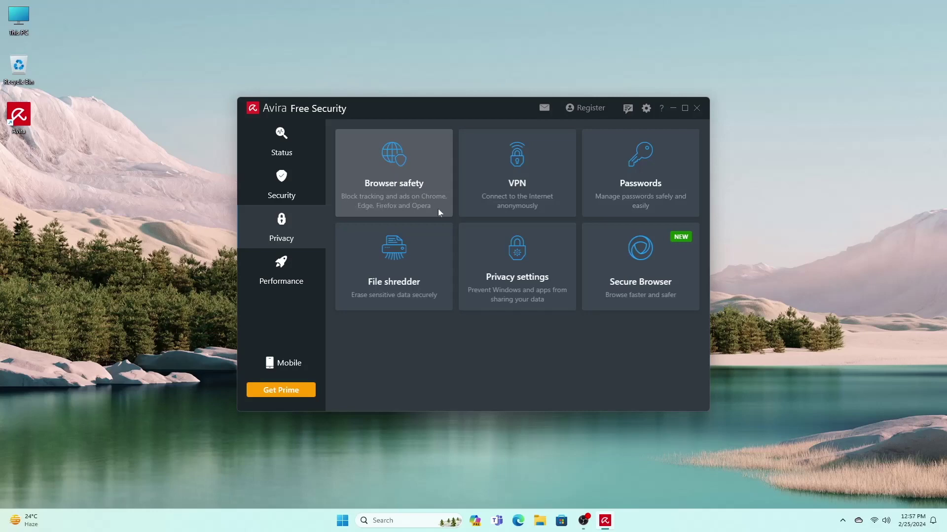
pyautogui.click(411, 173)
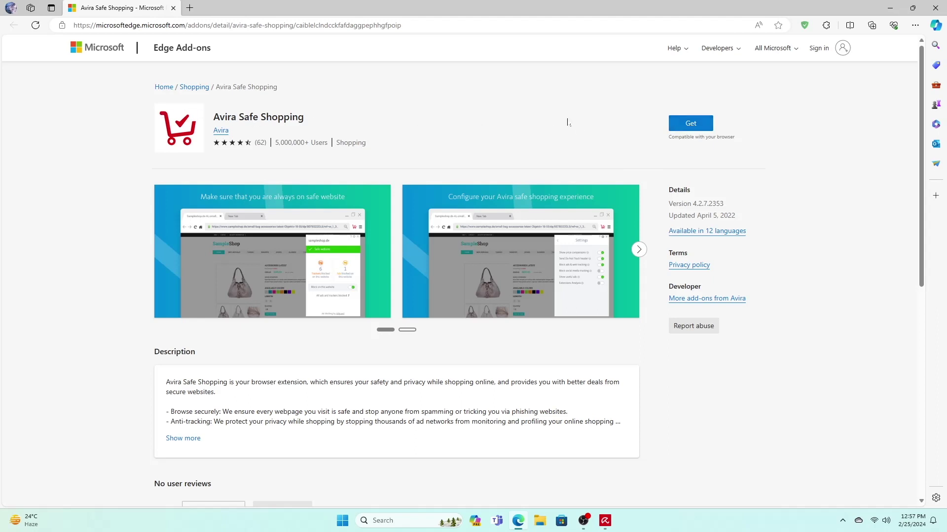
pyautogui.click(682, 124)
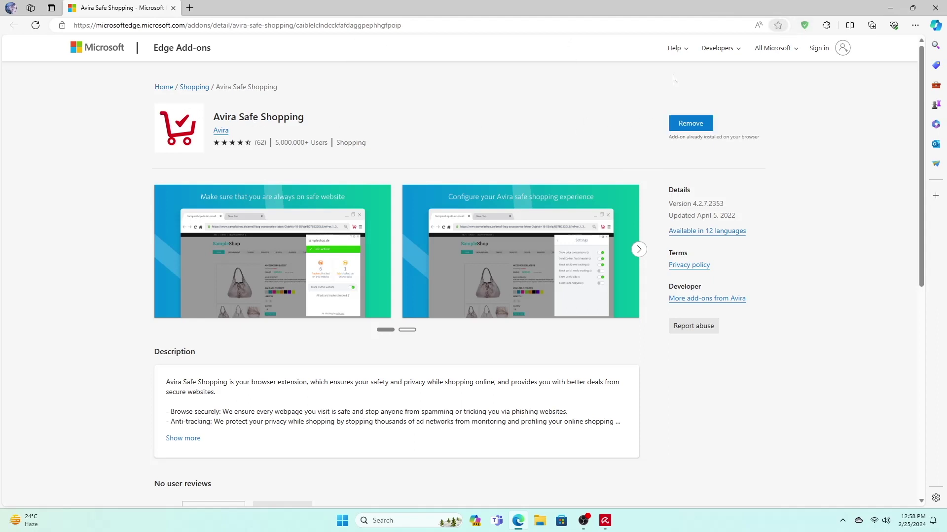
# - View the extensions installed in Microsoft Edge
pyautogui.click(825, 25)
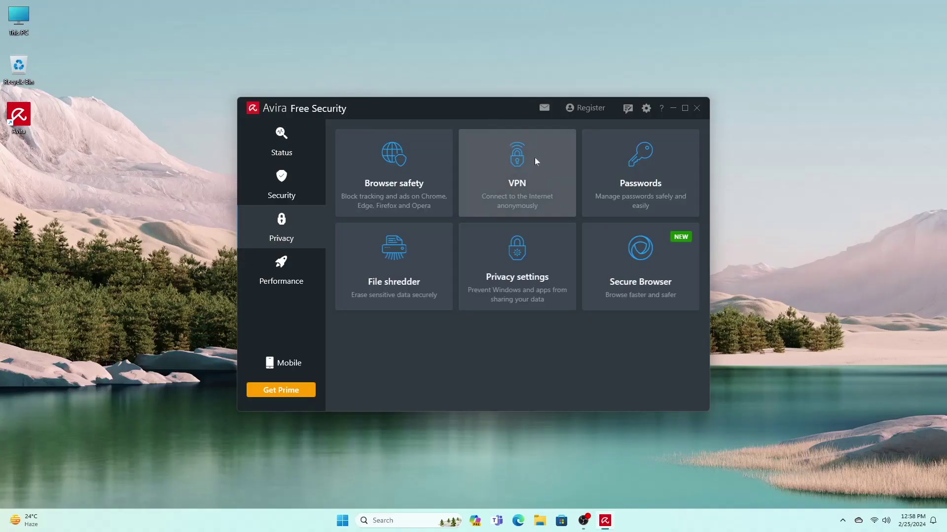
# - Test the VPN from the privacy features by turning it on, browsing in Microsoft Edge and turning it off again
pyautogui.click(535, 158)
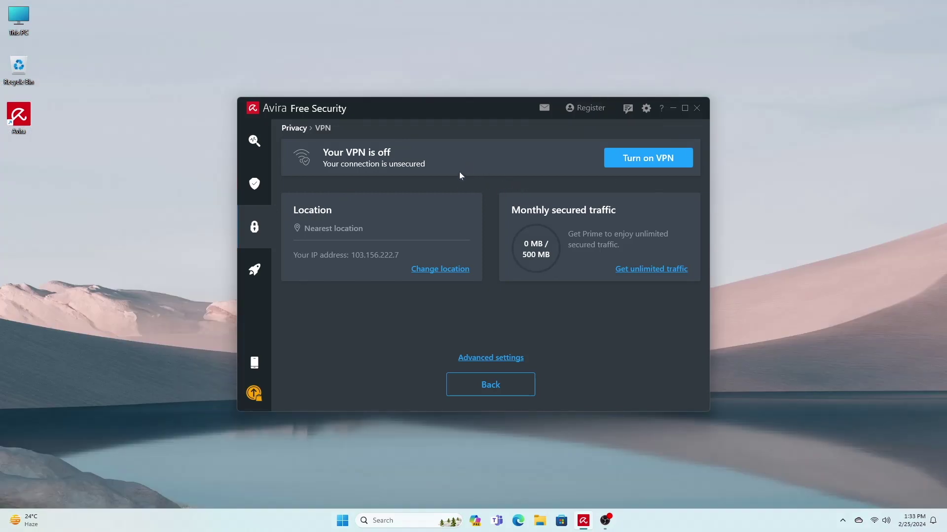
pyautogui.click(657, 162)
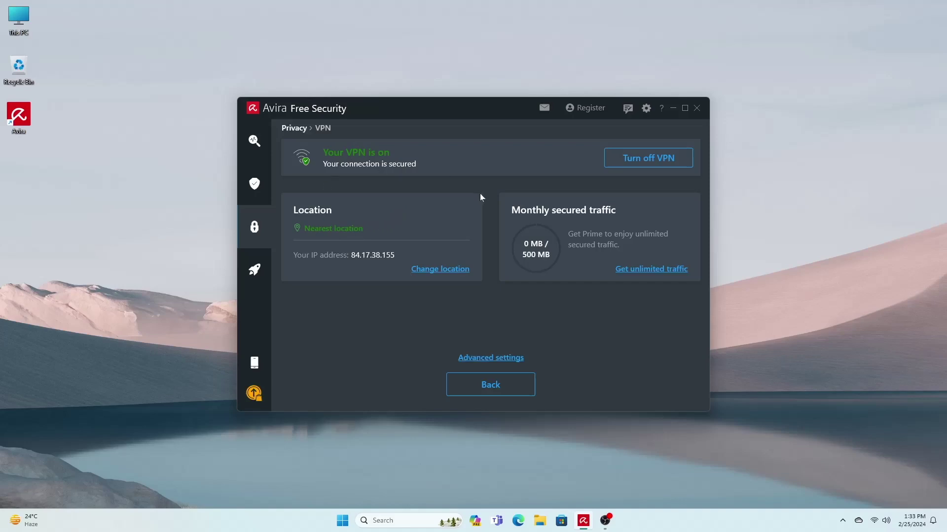
pyautogui.click(517, 521)
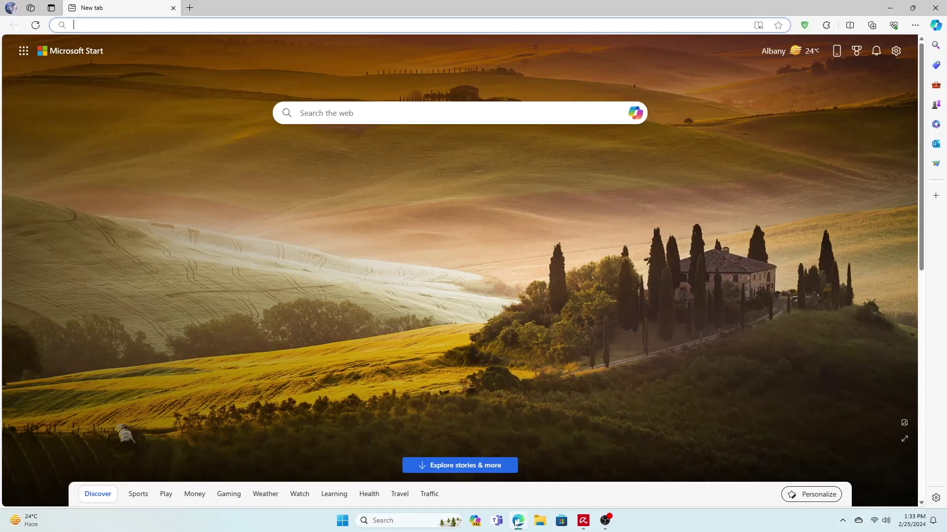
pyautogui.click(101, 6)
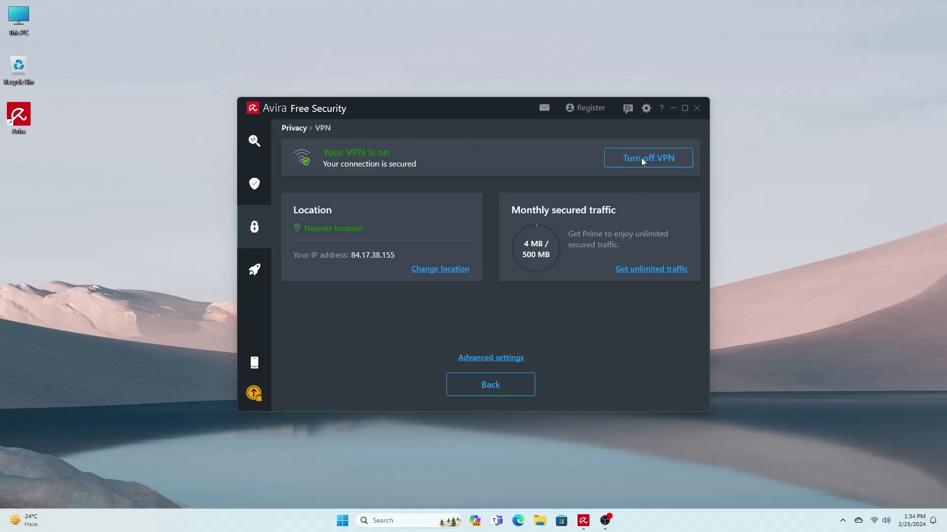
pyautogui.click(657, 158)
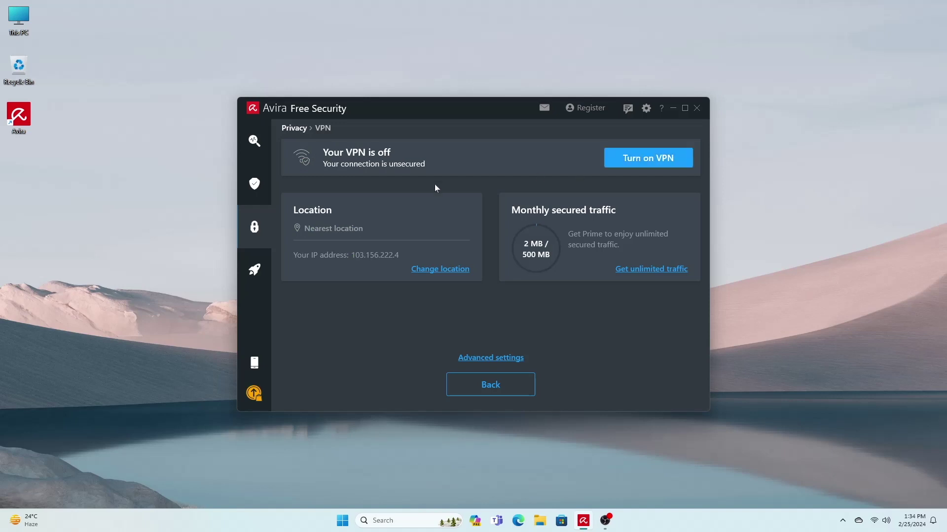
# - Open Battery saver from the performance features, try shifting the power mode toward energy saving and back, and close System Speedup
pyautogui.click(267, 269)
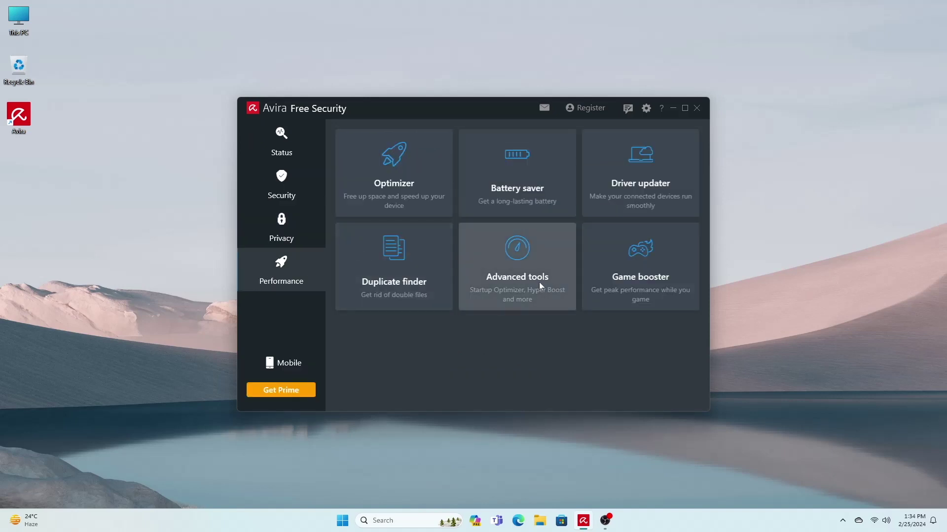
pyautogui.click(541, 173)
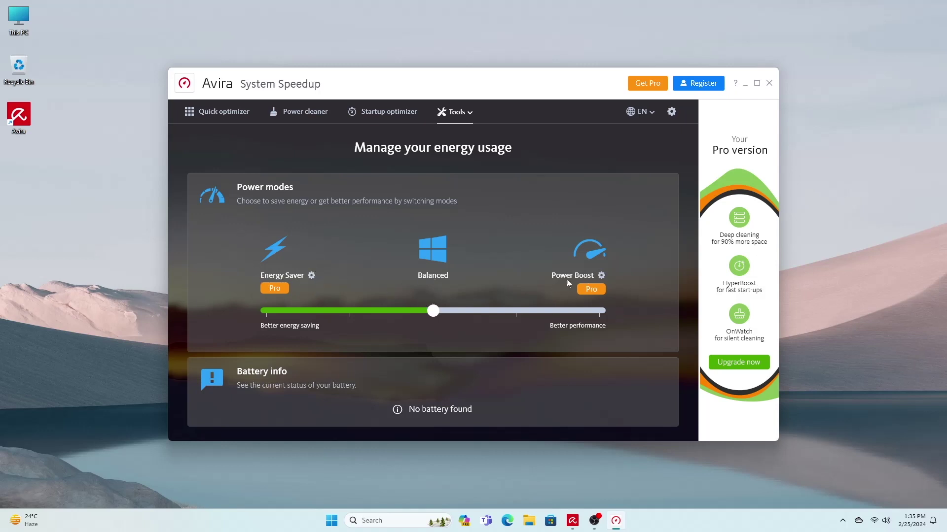
pyautogui.click(363, 312)
pyautogui.click(422, 312)
pyautogui.moveTo(366, 312); pyautogui.dragTo(454, 317)
pyautogui.click(768, 82)
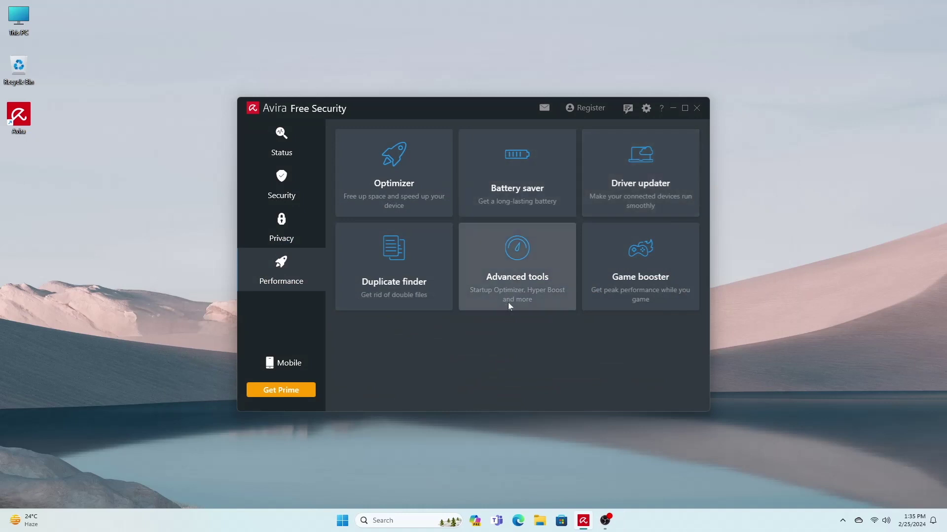
# - Analyze the startup apps through Advanced tools and choose Disabled as OneDrive's startup setting
pyautogui.click(516, 288)
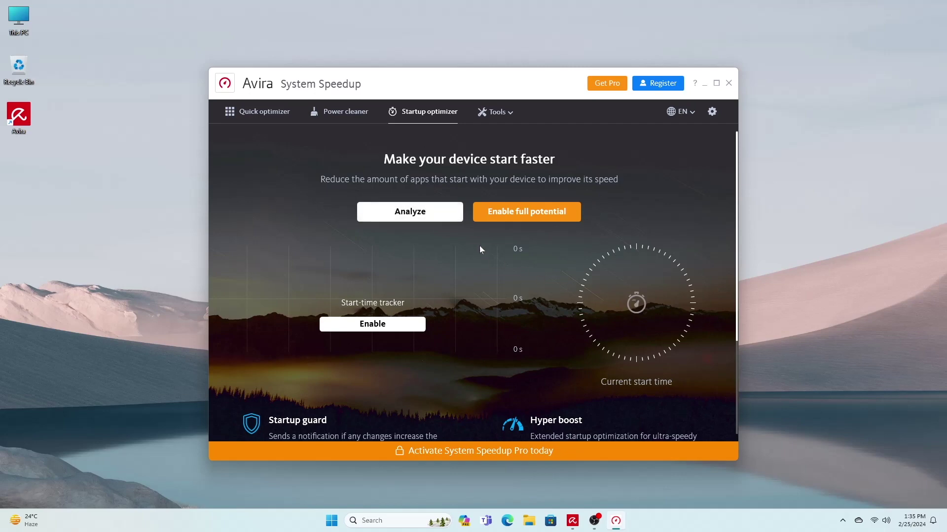
pyautogui.click(409, 215)
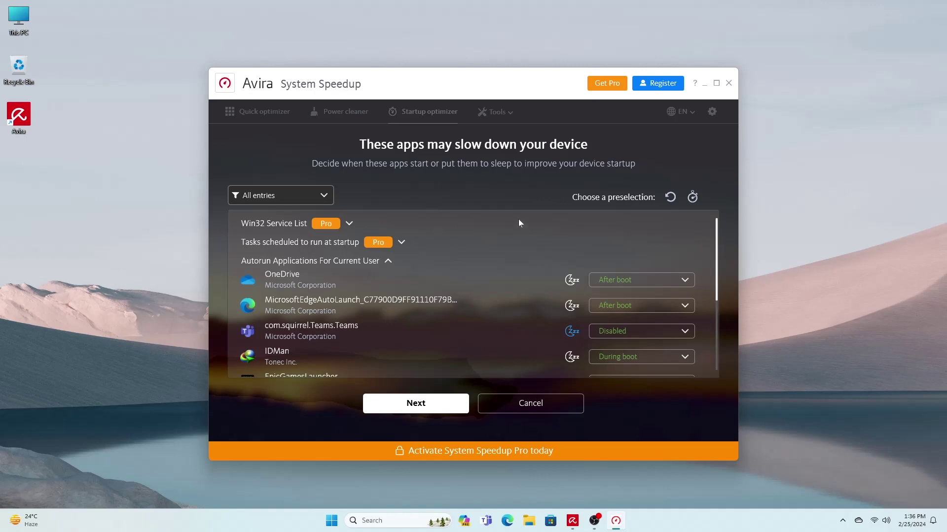
pyautogui.click(638, 277)
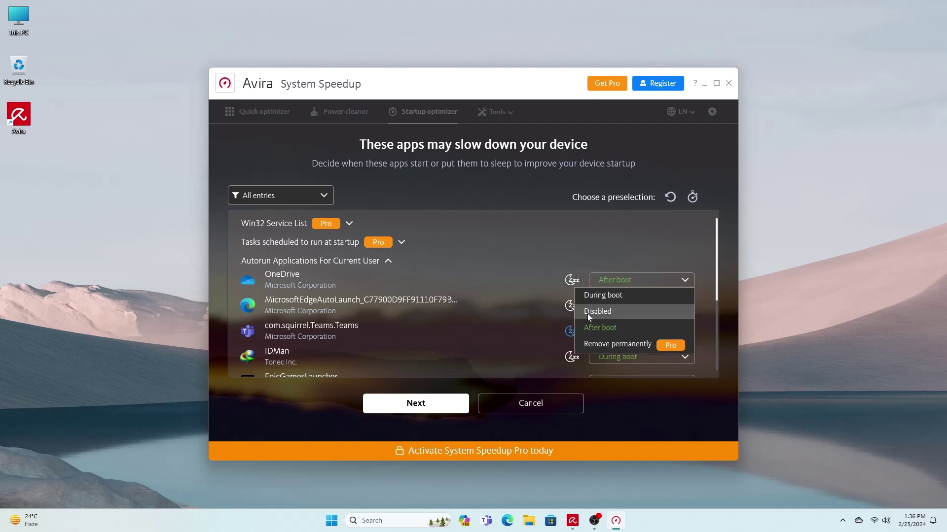
pyautogui.click(630, 312)
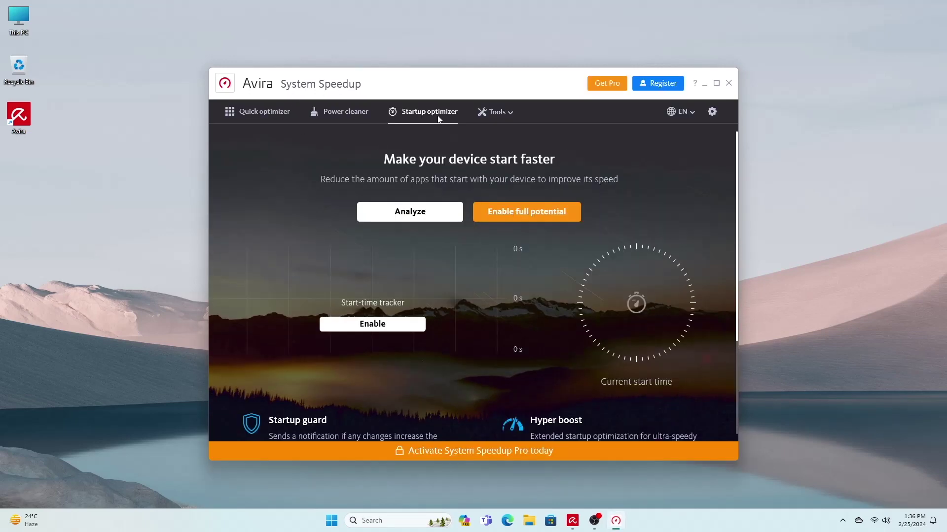
# - View the Power cleaner and Quick optimizer in System Speedup and close it
pyautogui.click(335, 115)
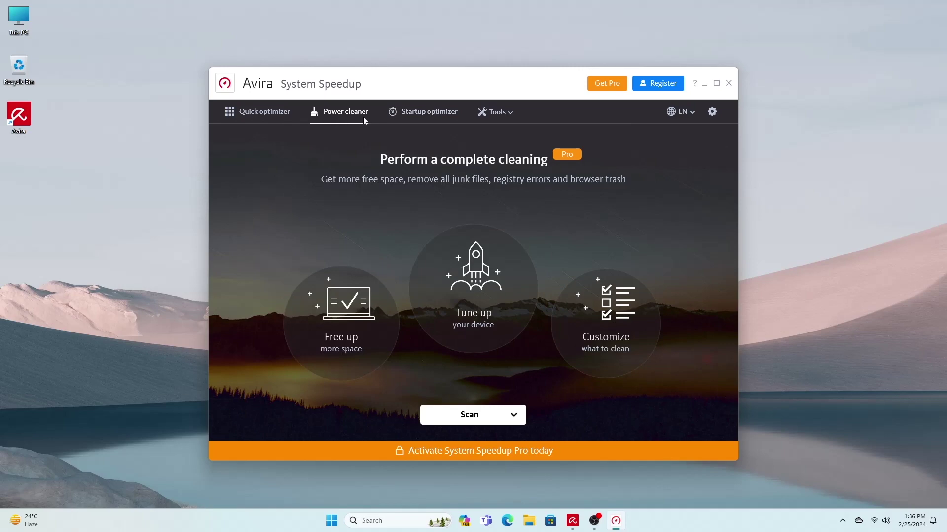
pyautogui.click(271, 117)
pyautogui.click(728, 84)
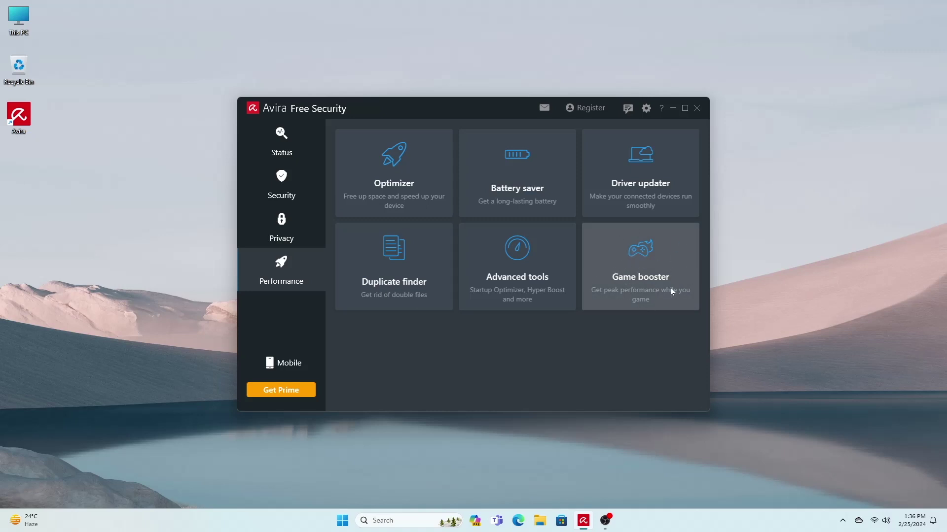
# - Check the Game booster, dismiss its plan offer, and view the Mobile section
pyautogui.click(654, 258)
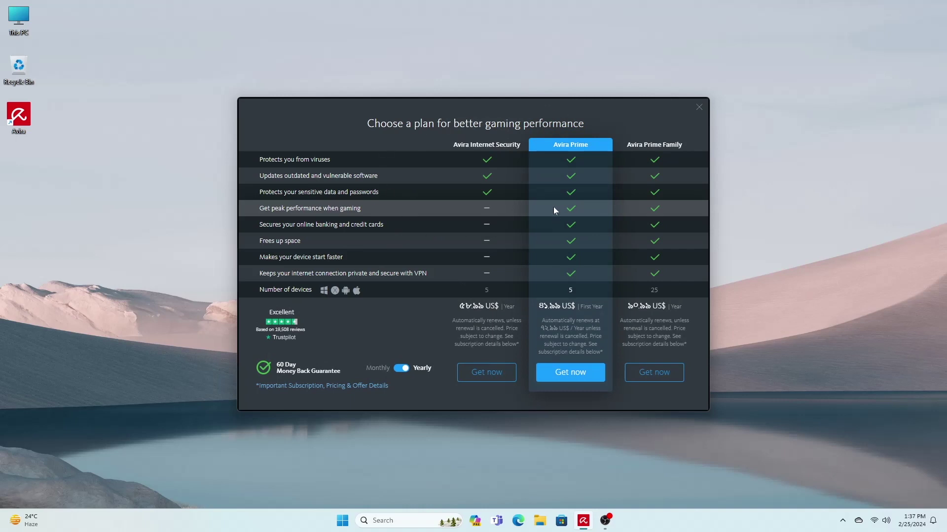
pyautogui.click(696, 107)
pyautogui.click(688, 132)
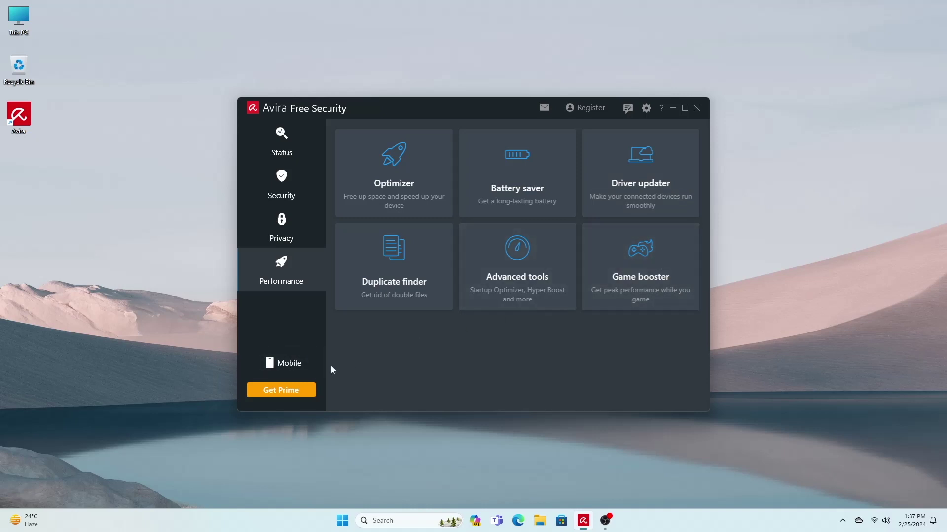
pyautogui.click(286, 370)
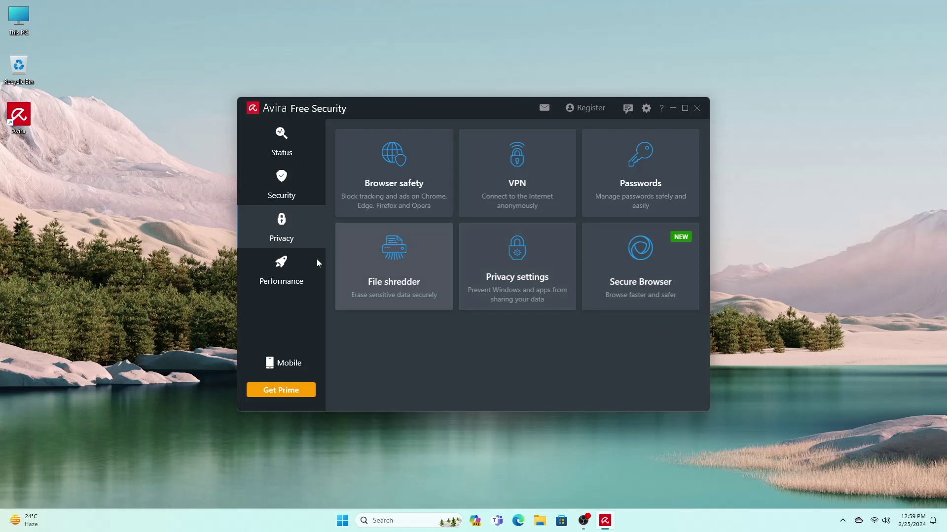
# - Open Optimizer from the performance features and start a scan of the device
pyautogui.click(303, 262)
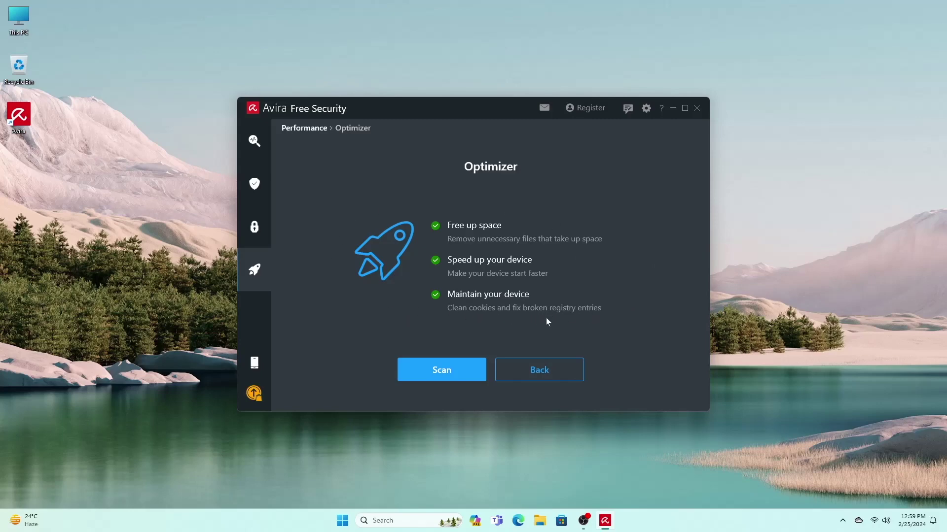
pyautogui.click(429, 374)
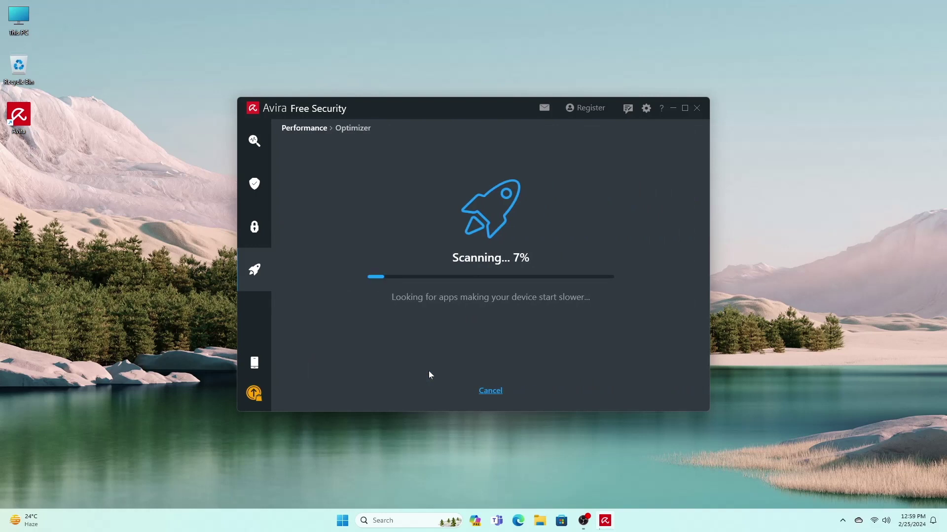